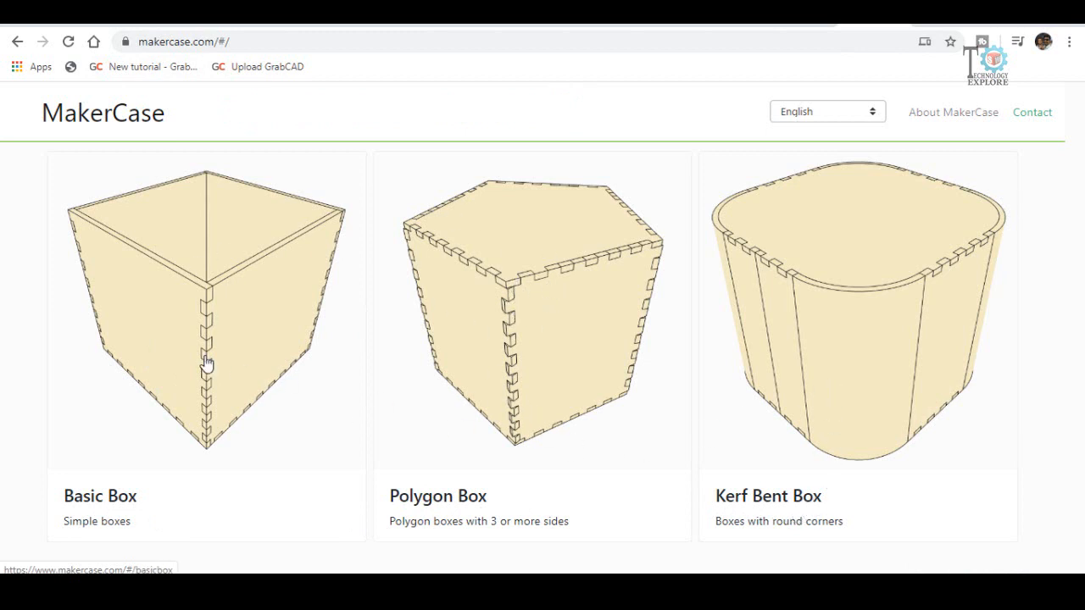
Open the Polygon Box generator and set the units to millimeters
left_click(458, 306)
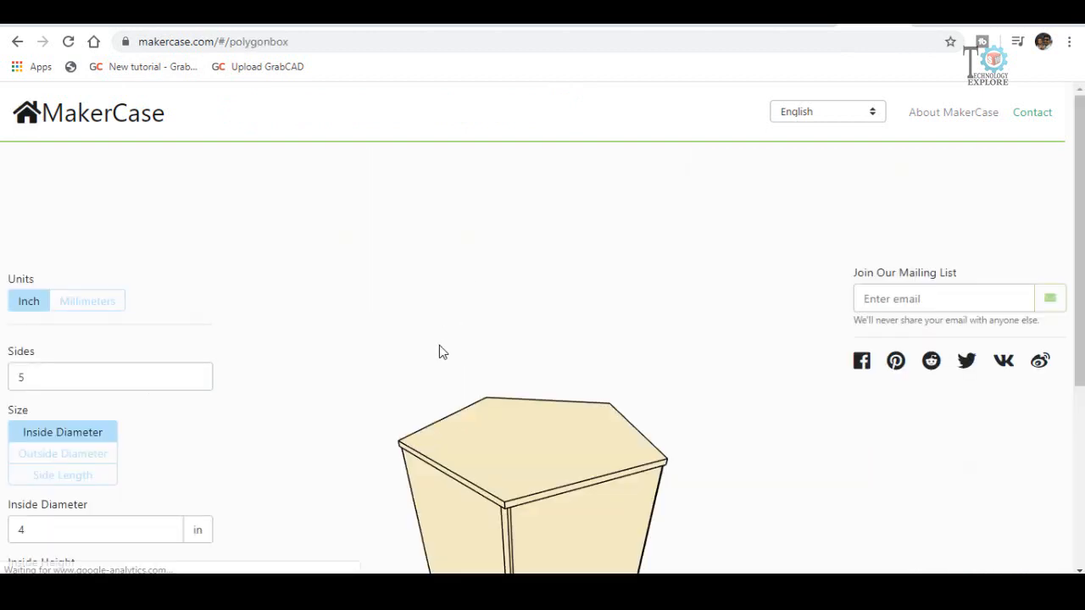
scroll(446, 271, "down", 1)
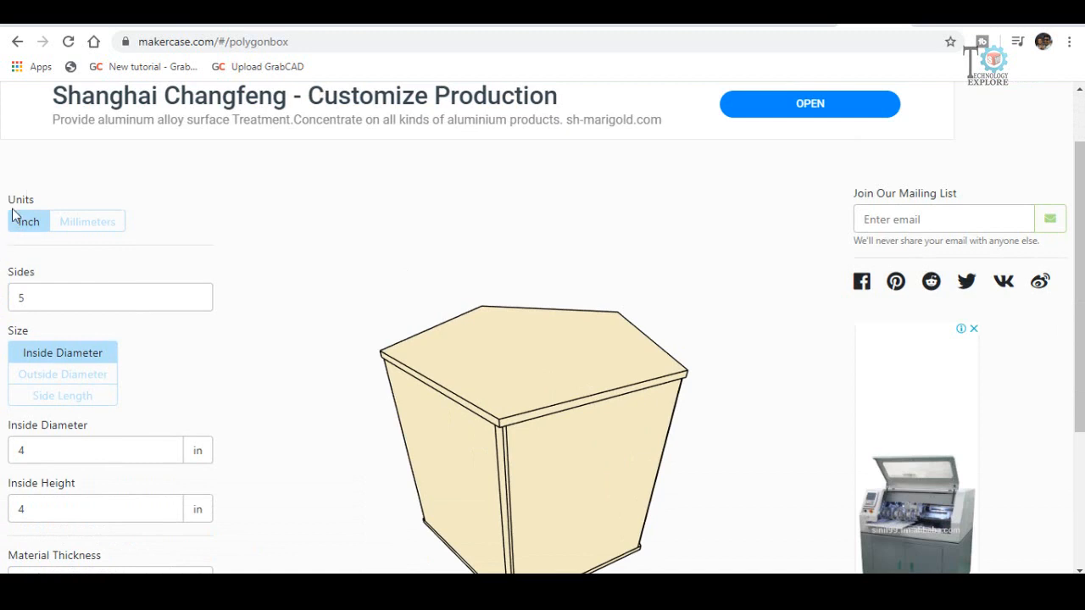
left_click(80, 231)
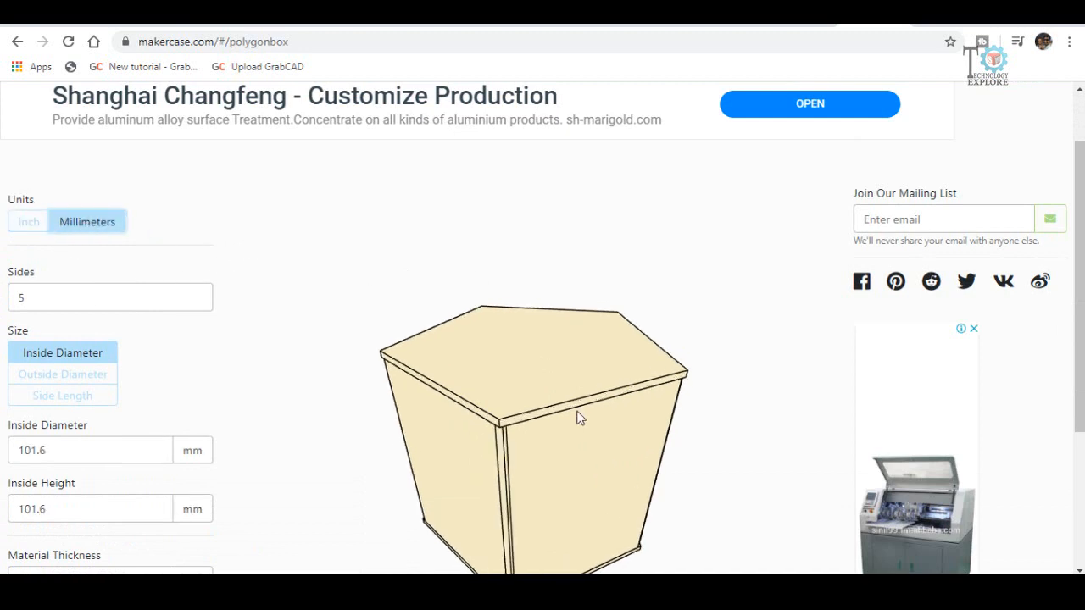
Examine the five-sided box preview from different angles and distances
left_click_drag(579, 417, 542, 300)
scroll(511, 371, "down", 1)
scroll(527, 371, "down", 3)
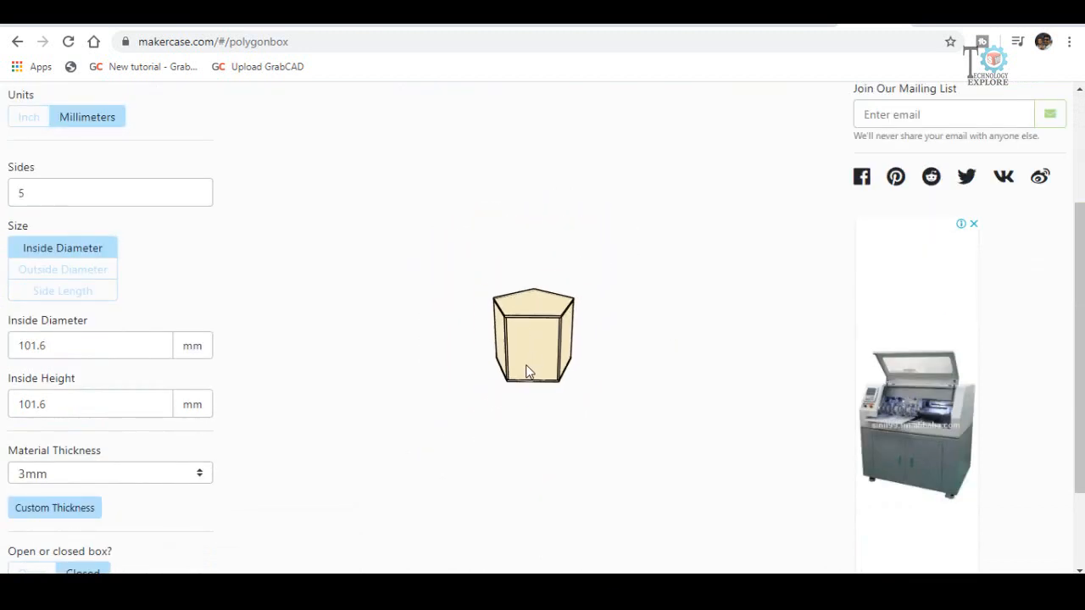
scroll(525, 372, "up", 2)
scroll(525, 334, "down", 2)
scroll(525, 346, "up", 5)
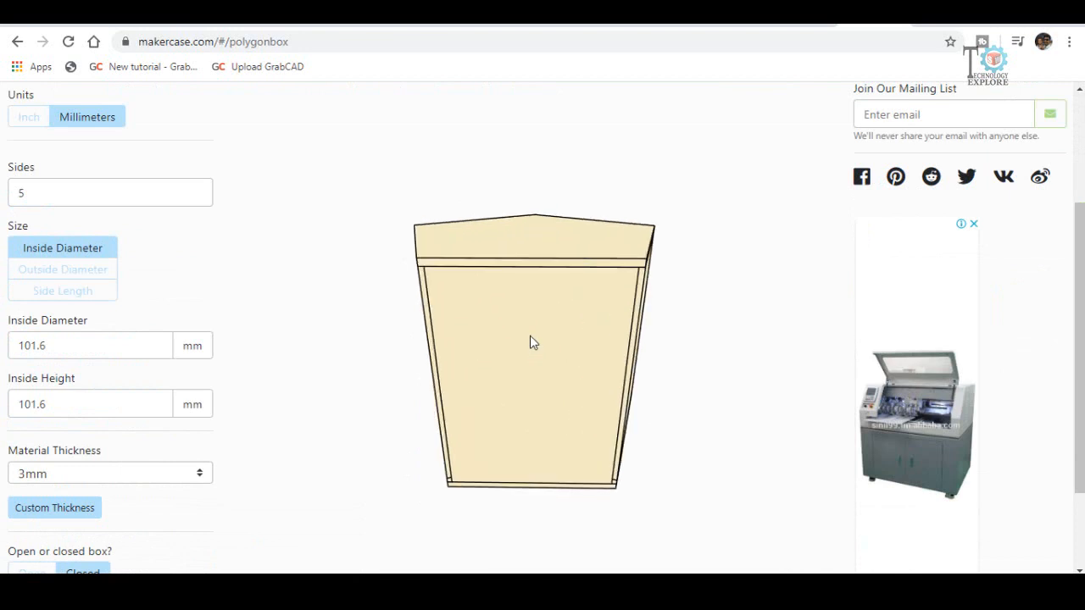
left_click_drag(533, 342, 556, 301)
scroll(556, 302, "up", 2)
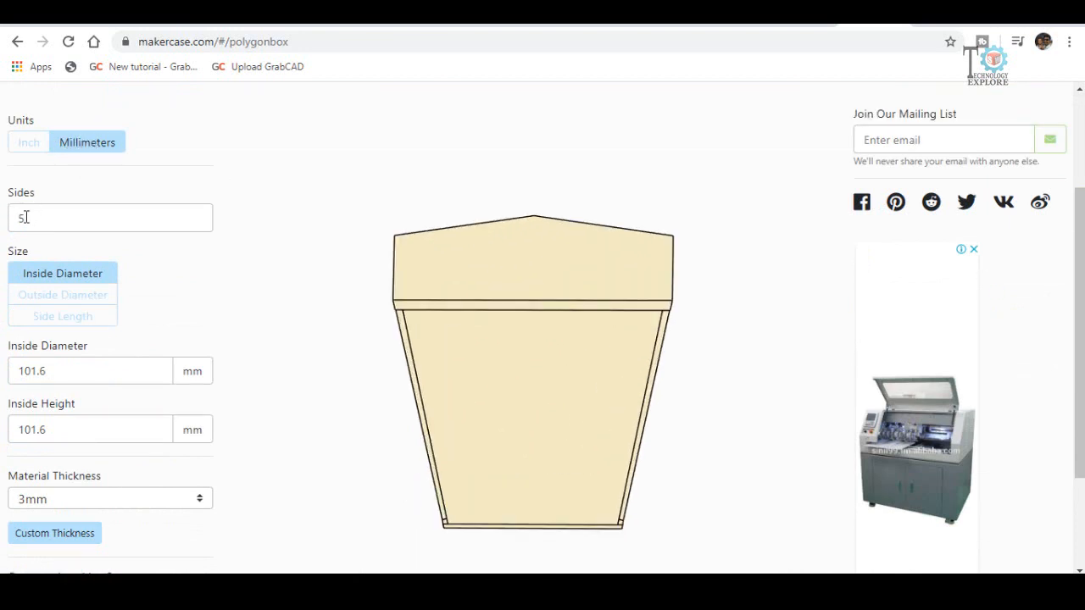
Set the number of sides of the polygon box to 6
left_click_drag(26, 217, 1, 231)
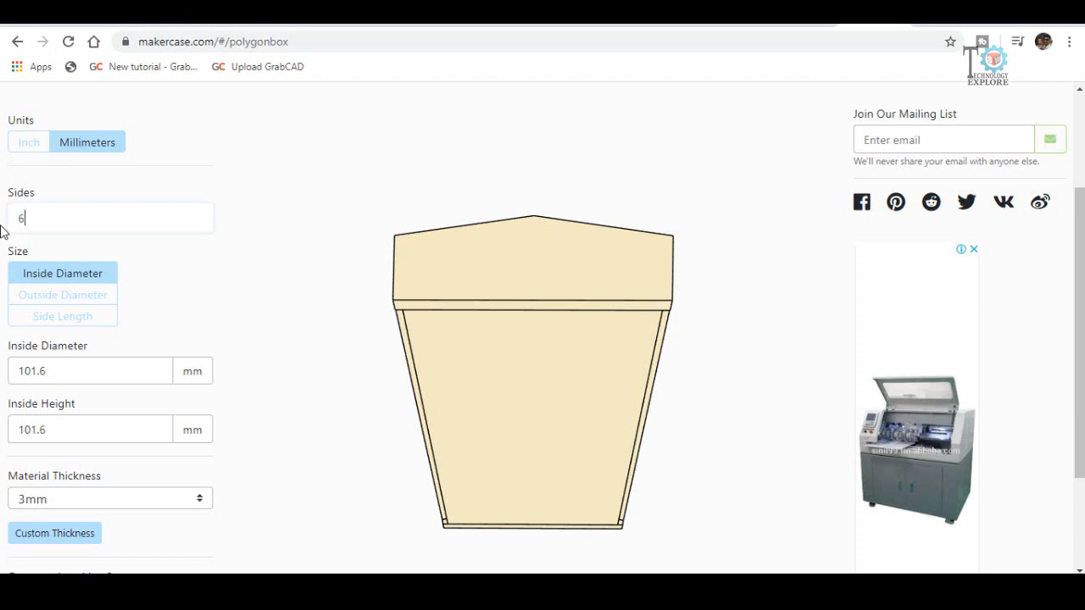
left_click(101, 372)
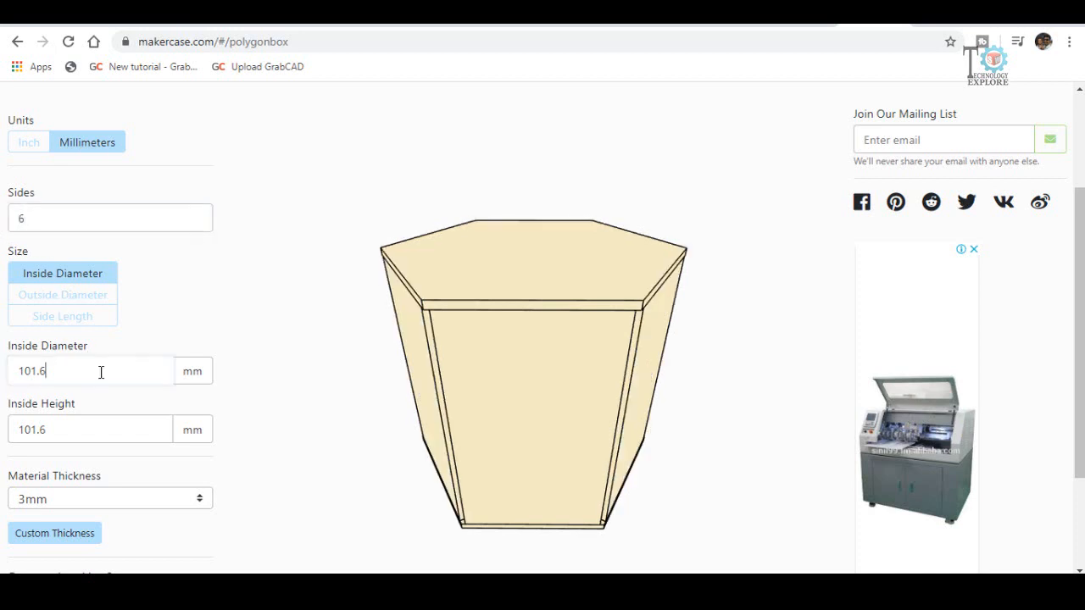
scroll(631, 318, "down", 1)
left_click_drag(632, 318, 534, 350)
left_click(58, 195)
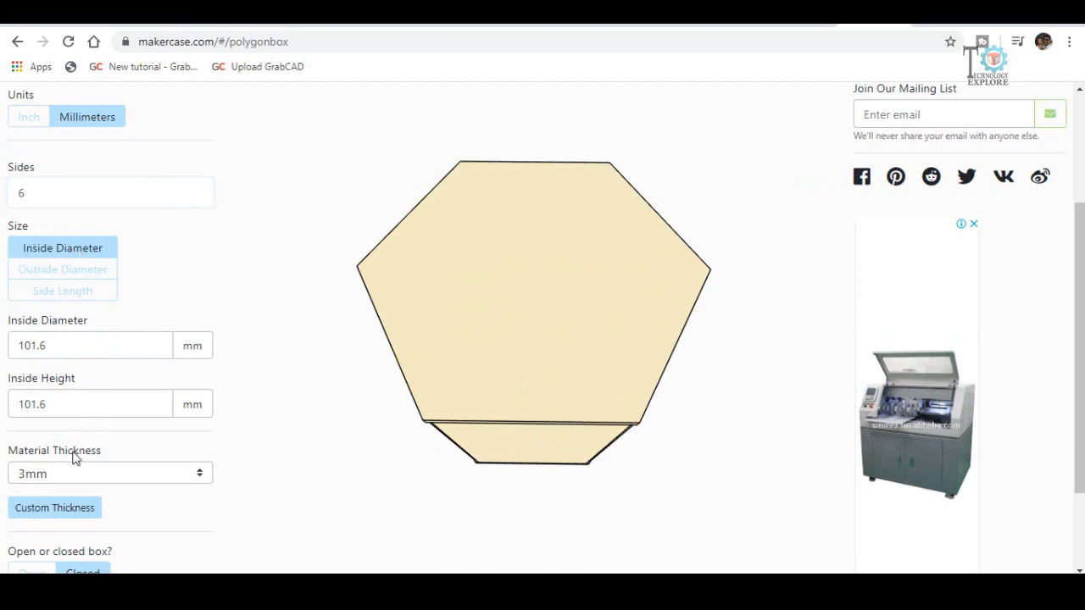
Try the Side Length and Outside Diameter sizing options and return to Inside Diameter
left_click(57, 294)
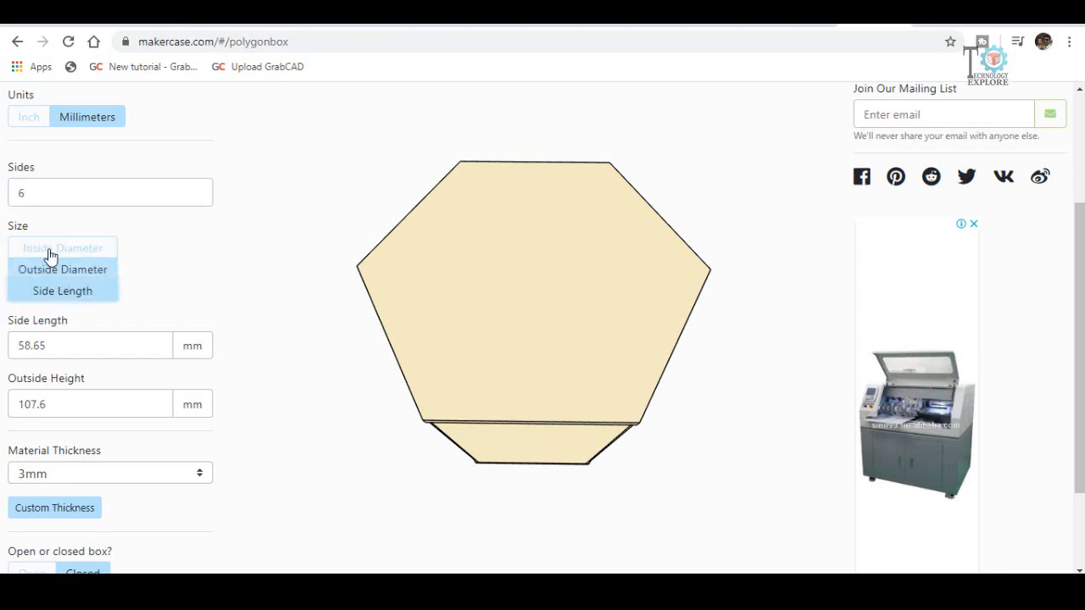
left_click(46, 250)
left_click(48, 271)
left_click(42, 289)
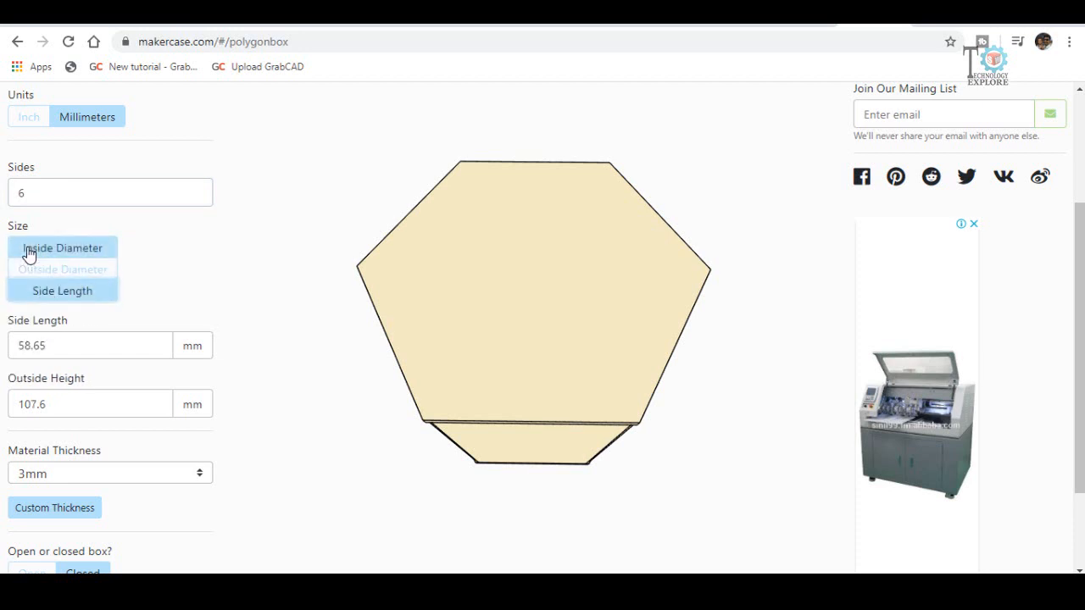
left_click(32, 249)
Set the box's inside diameter to 200 mm and its inside height to 50 mm
scroll(211, 262, "down", 1)
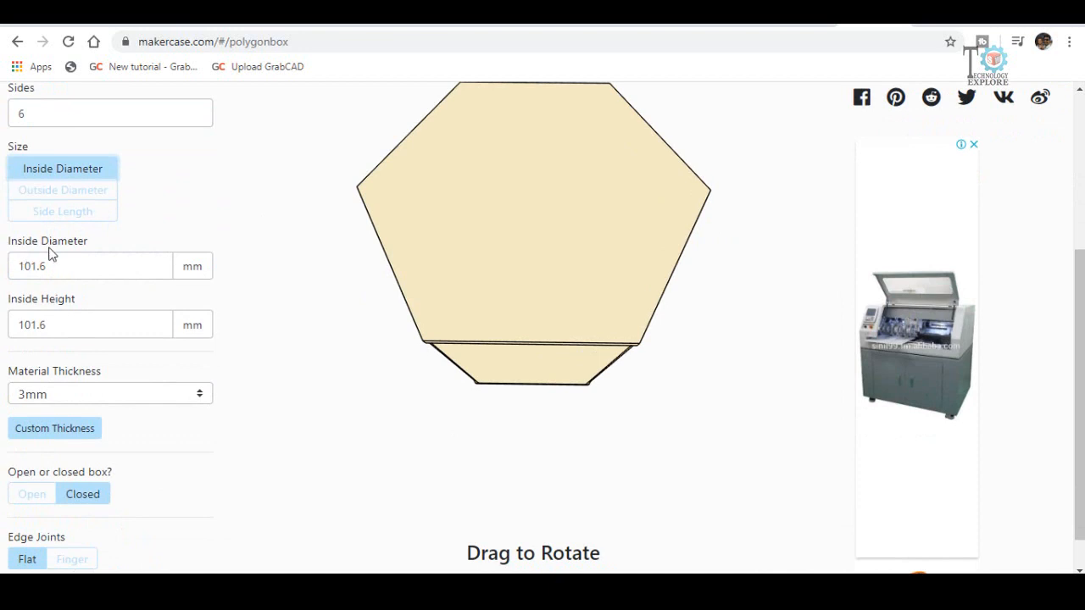
scroll(138, 262, "up", 1)
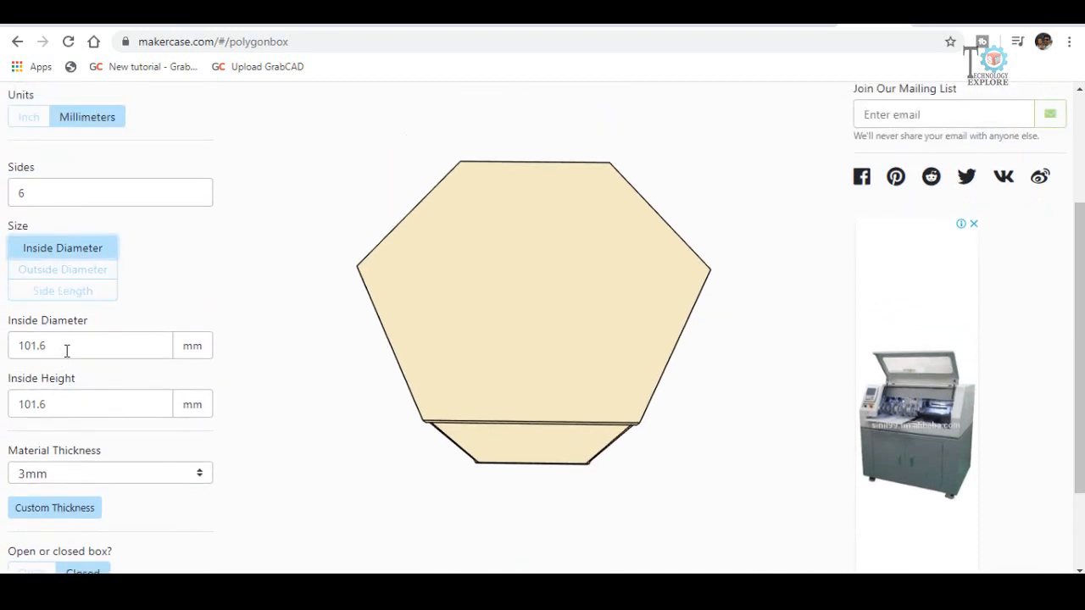
left_click_drag(66, 351, 2, 359)
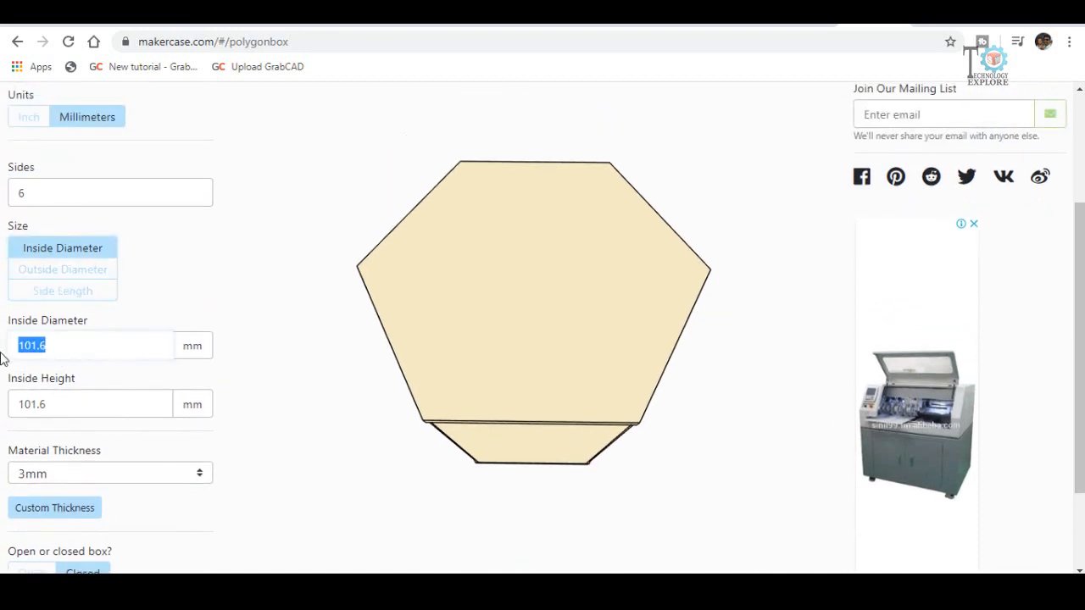
type("200")
left_click(72, 406)
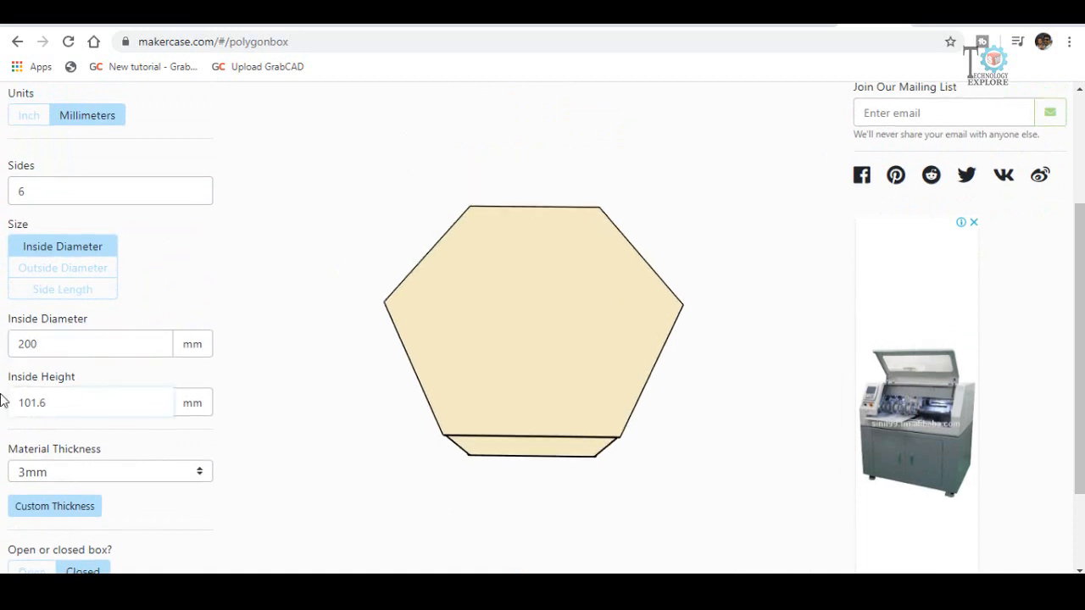
scroll(59, 356, "down", 1)
left_click_drag(43, 329, 2, 342)
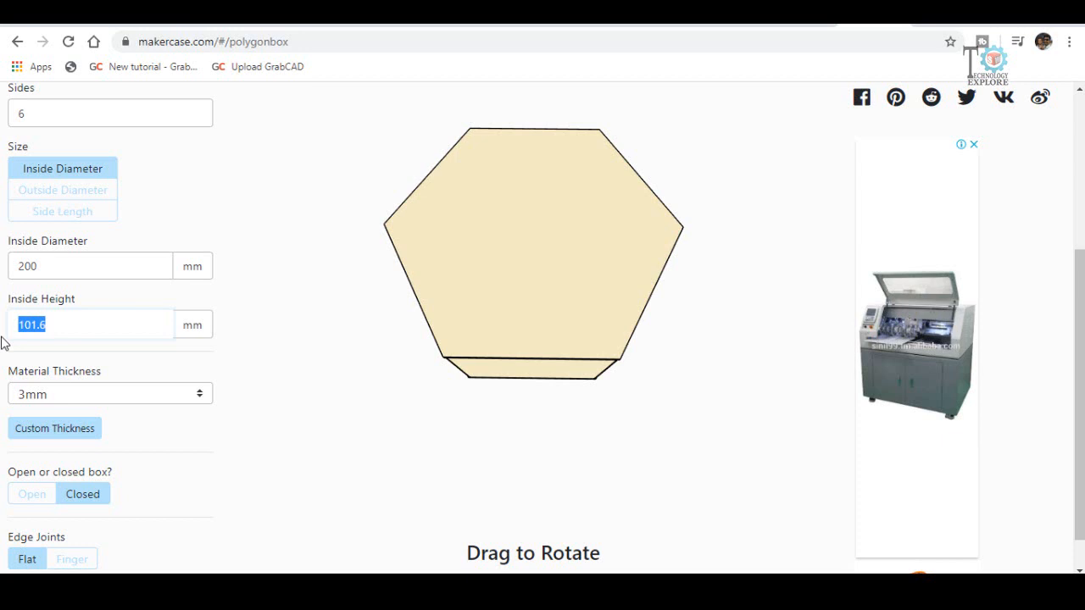
type("50")
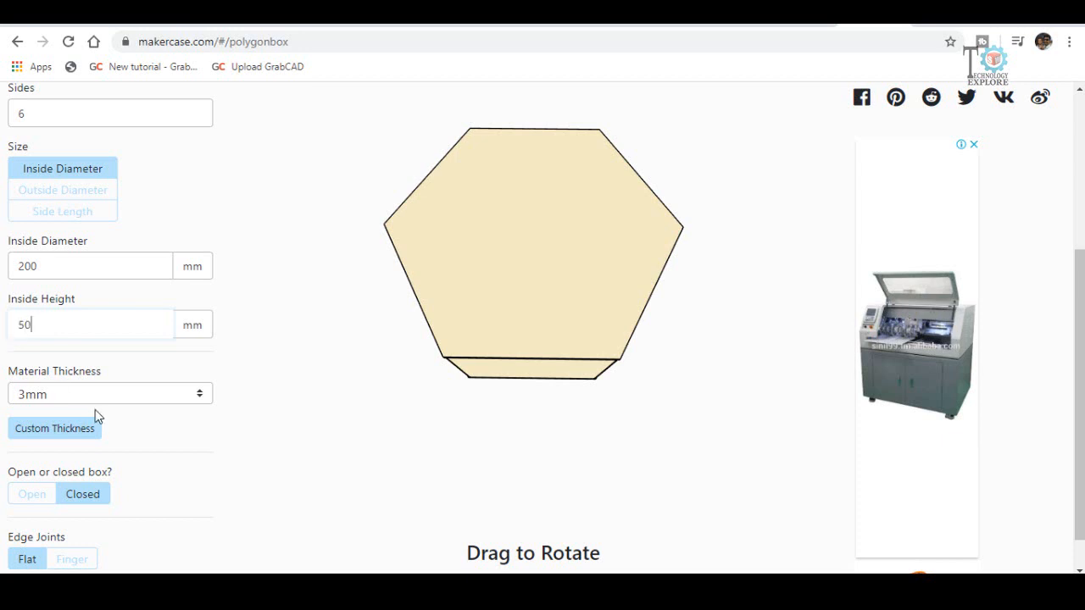
left_click(23, 399)
left_click(42, 396)
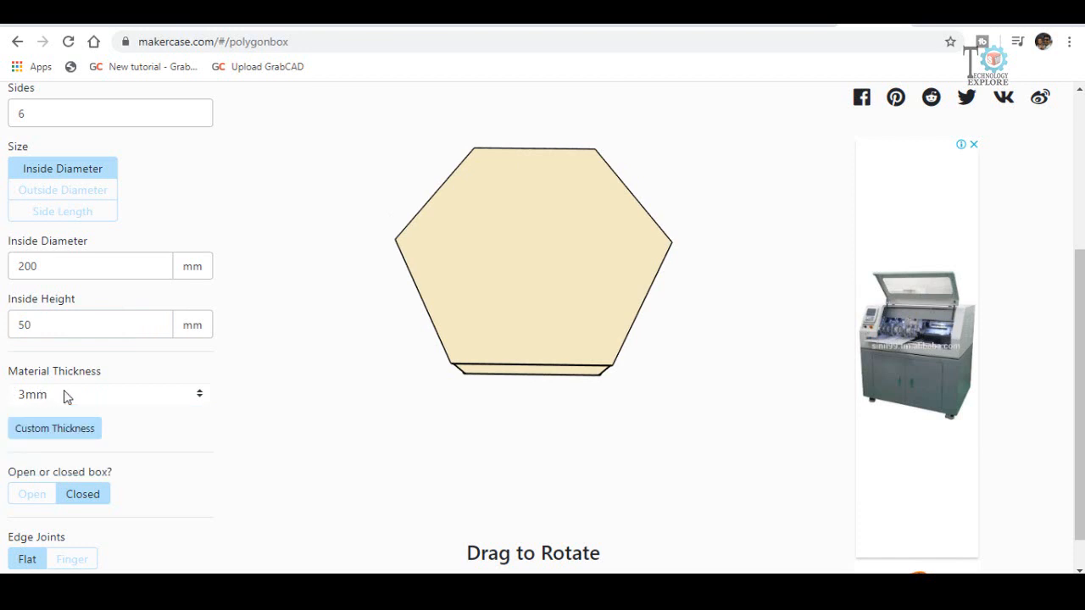
left_click(67, 395)
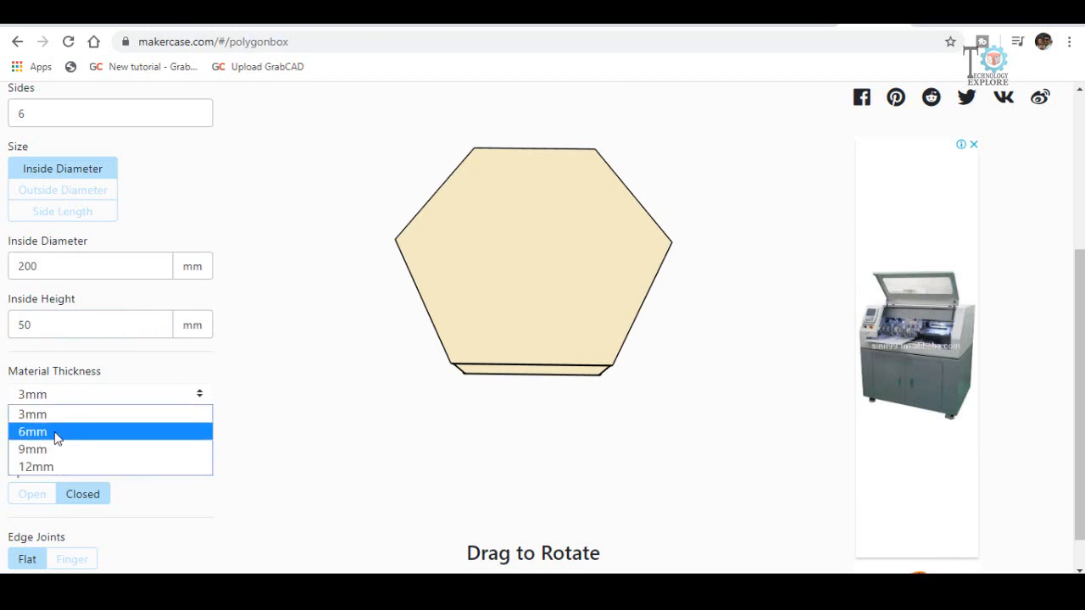
left_click(45, 411)
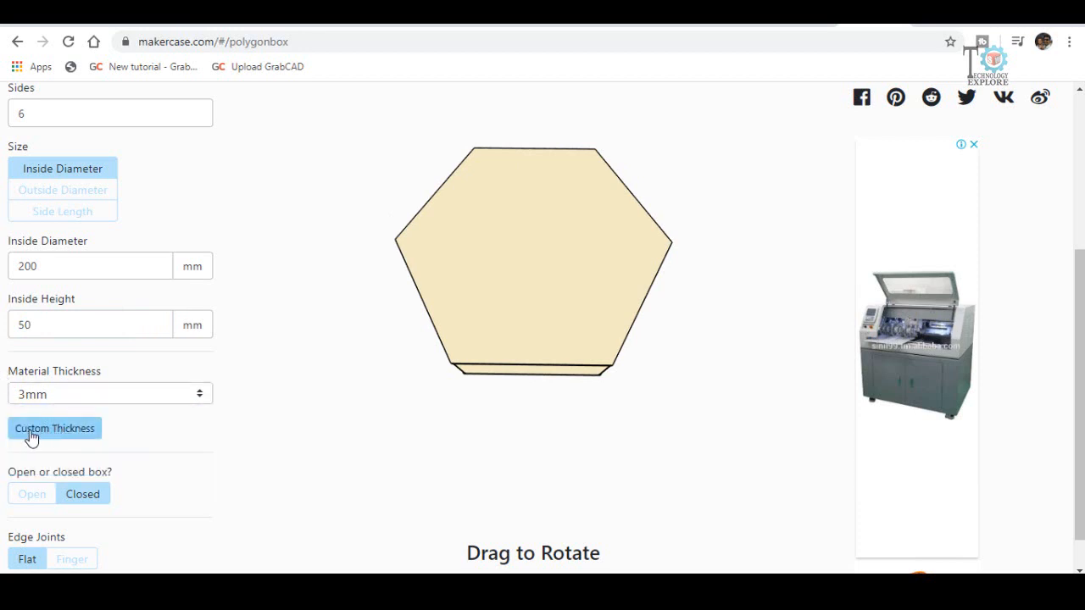
Set a custom material thickness of 5 mm for the box
left_click(30, 435)
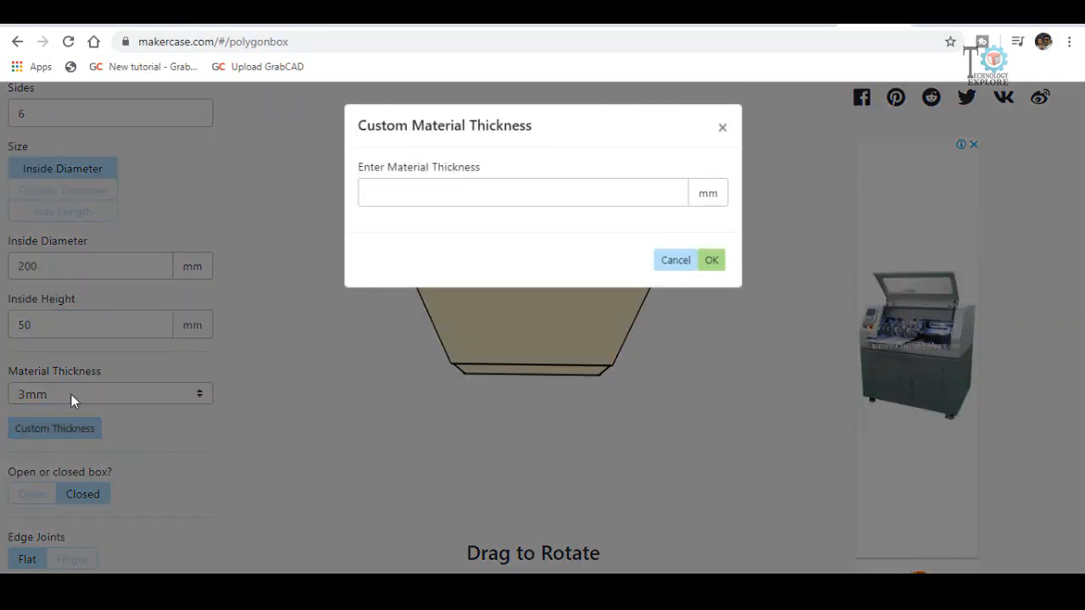
left_click(403, 199)
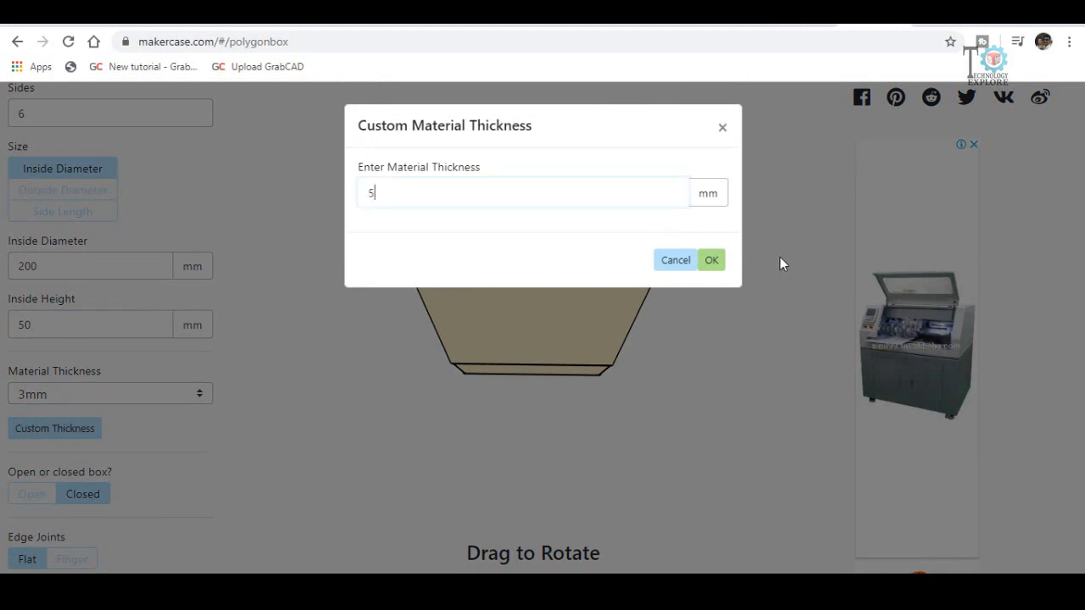
left_click(712, 260)
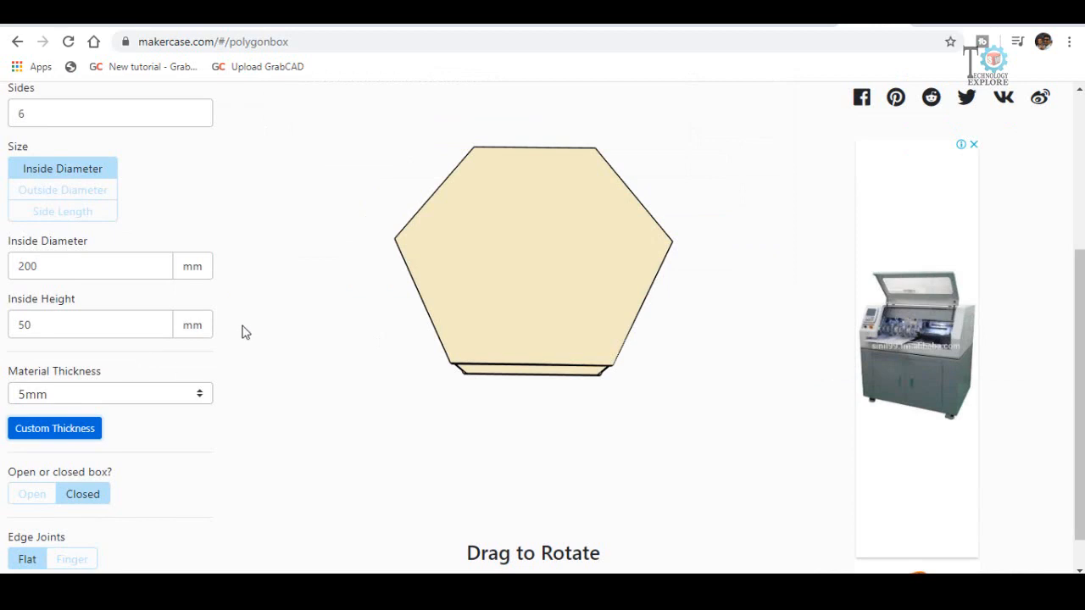
Change the box from closed to open
scroll(3, 424, "down", 1)
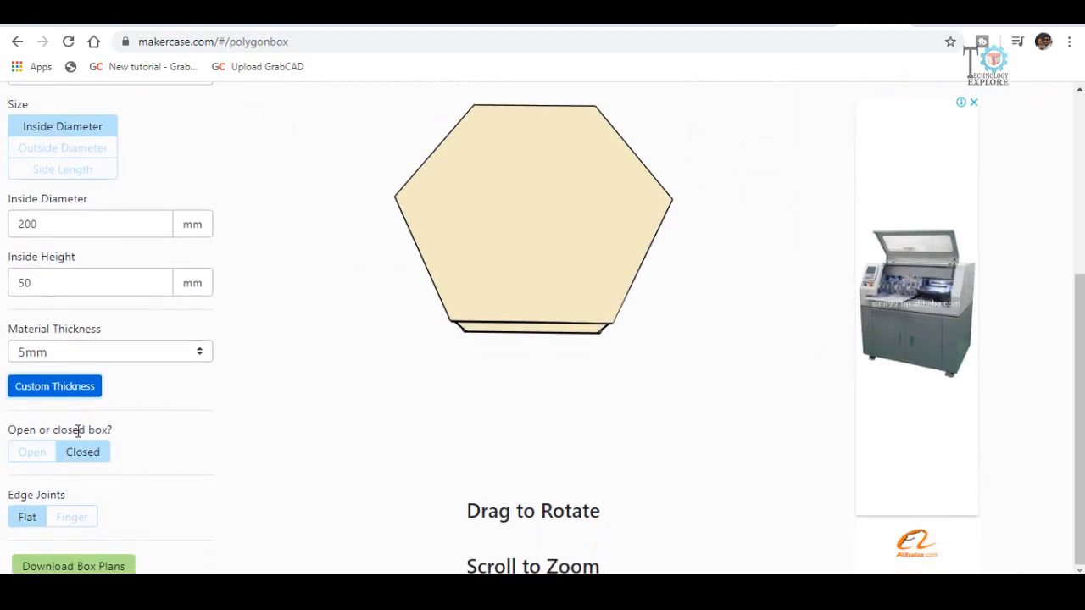
left_click(37, 454)
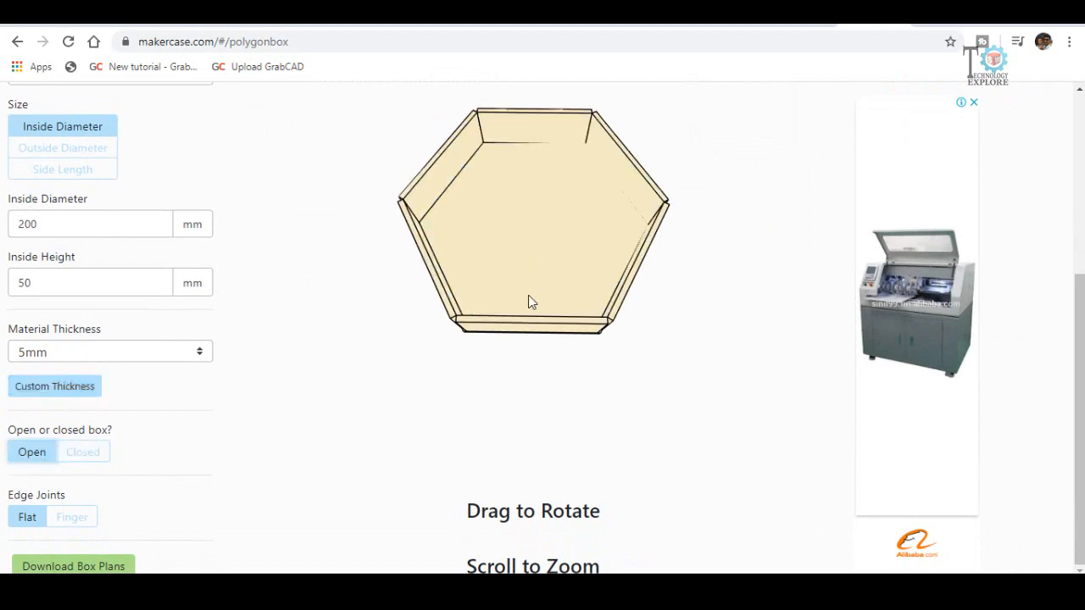
scroll(528, 295, "up", 2)
left_click_drag(528, 297, 512, 232)
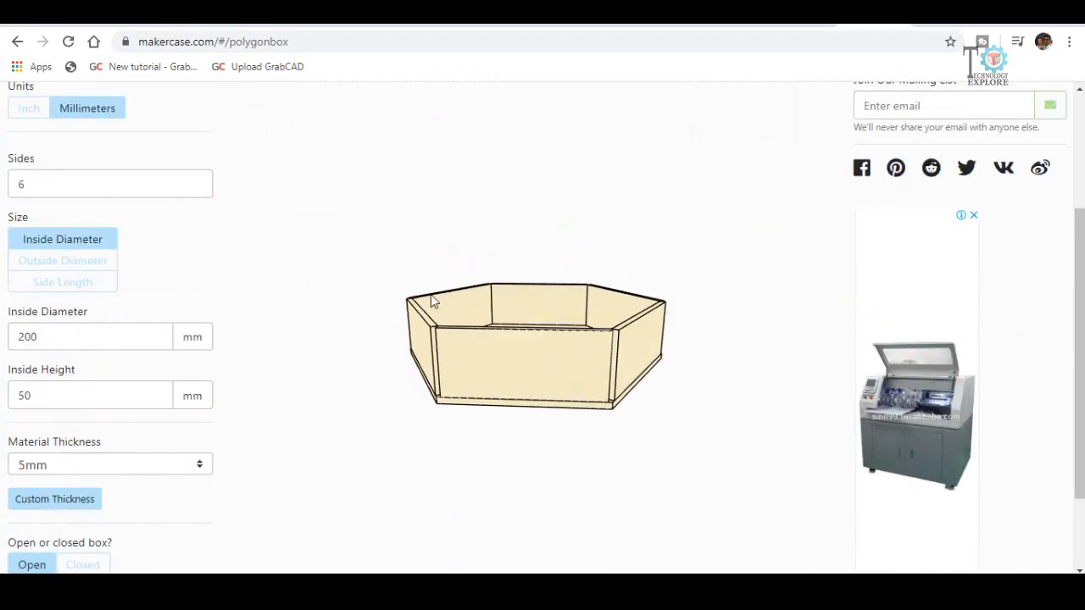
scroll(3, 513, "down", 2)
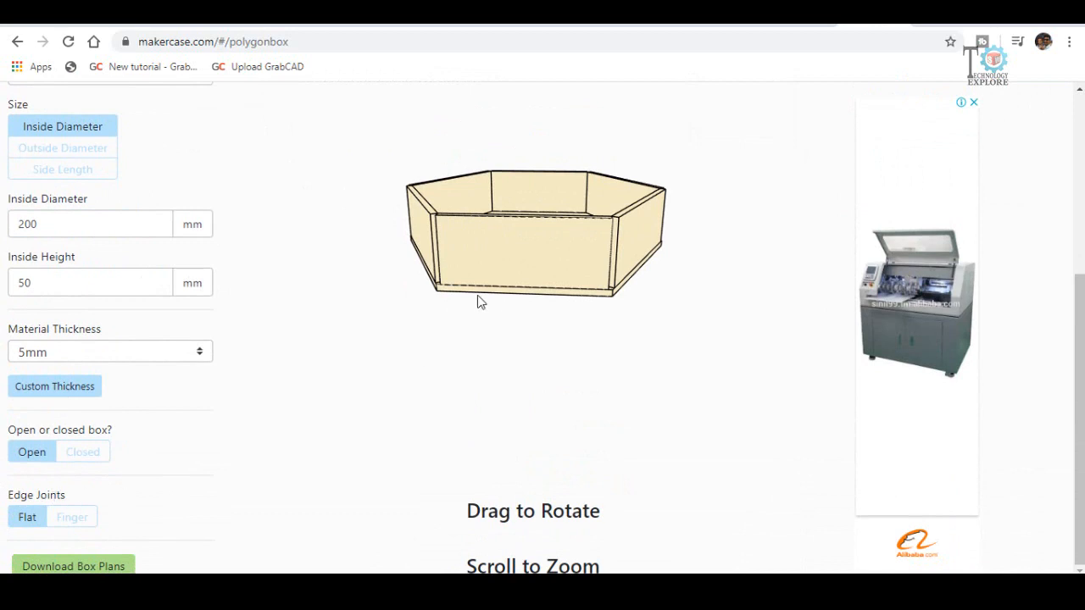
left_click_drag(478, 302, 467, 265)
scroll(467, 265, "up", 2)
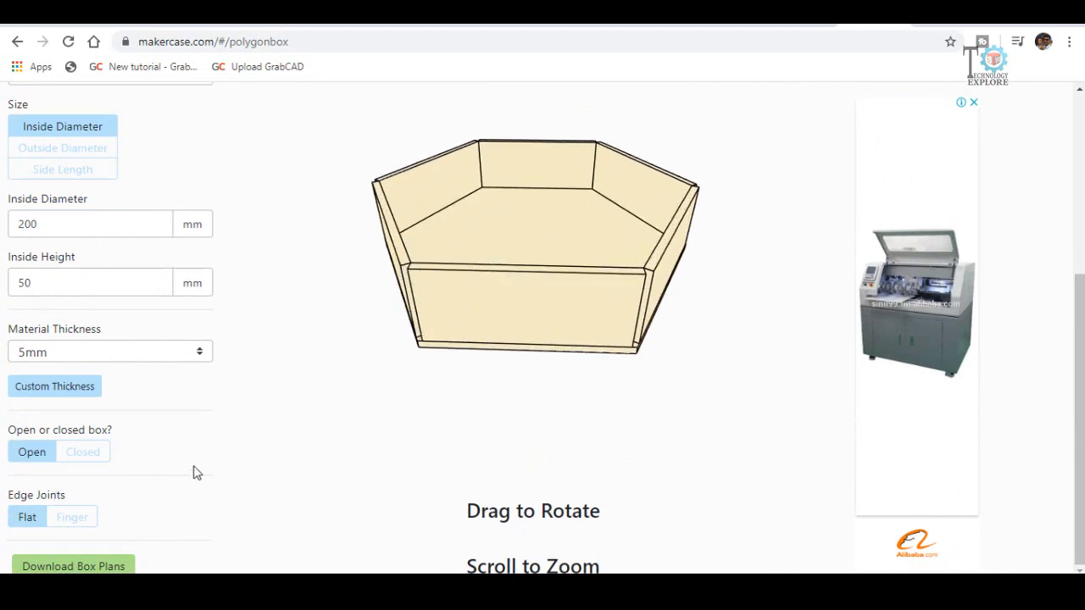
Switch the edge joints to Finger and set the finger size to 10.625
left_click(78, 522)
left_click(69, 521)
left_click_drag(416, 328, 354, 311)
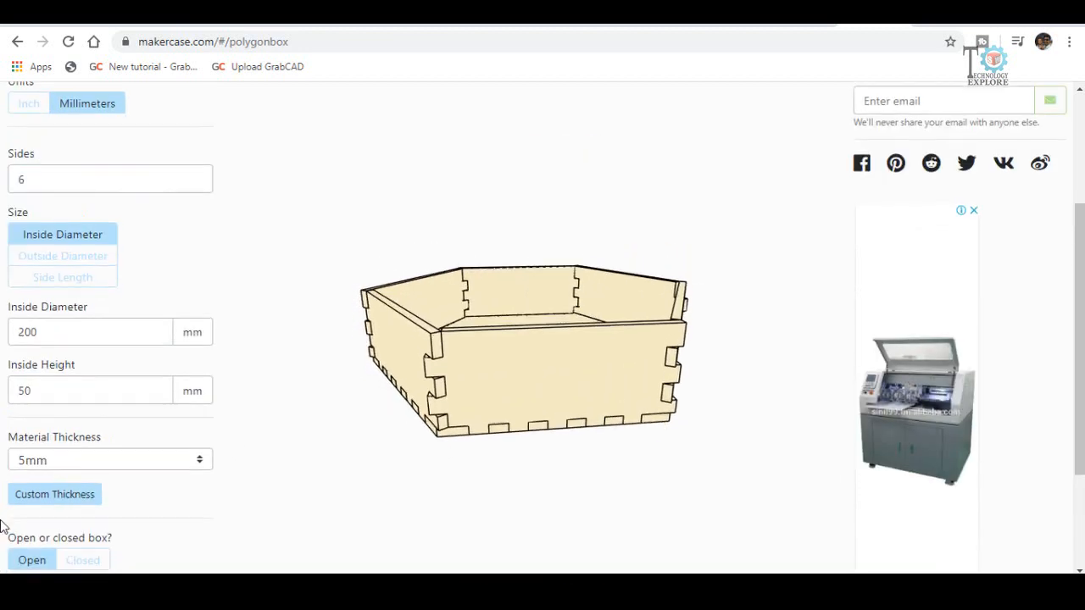
scroll(5, 519, "down", 2)
scroll(7, 433, "down", 1)
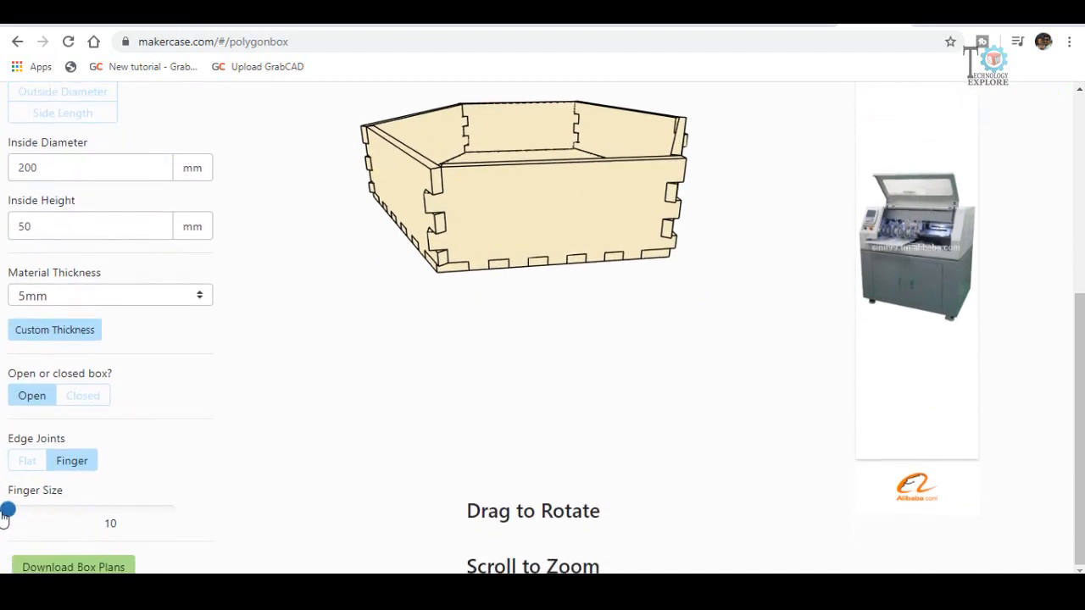
mouse_move(28, 513)
left_mouse_down()
mouse_move(99, 519)
mouse_move(24, 520)
left_mouse_up()
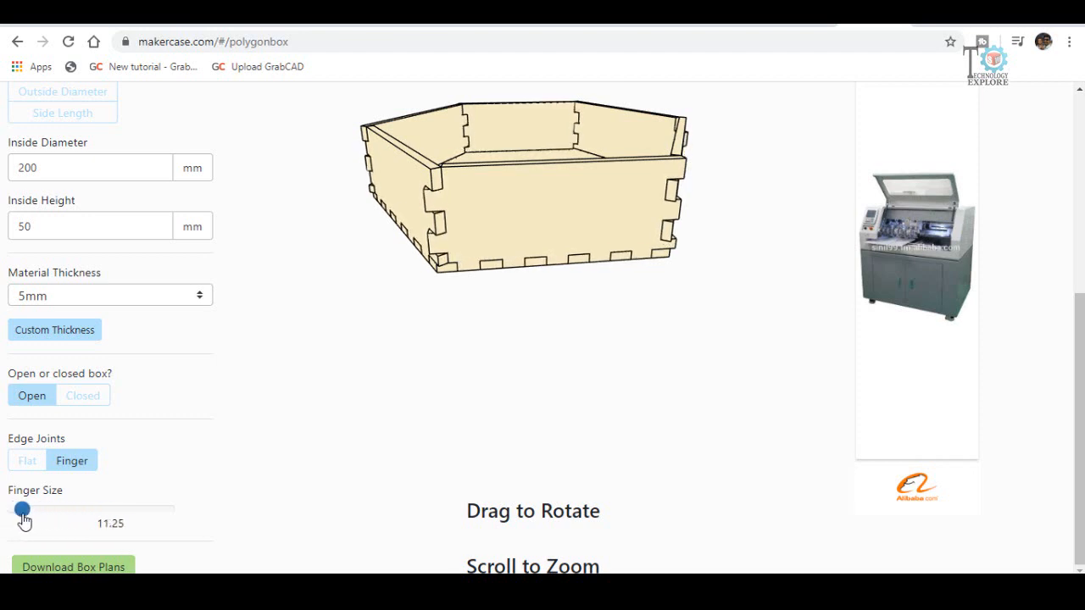
left_click_drag(24, 520, 17, 520)
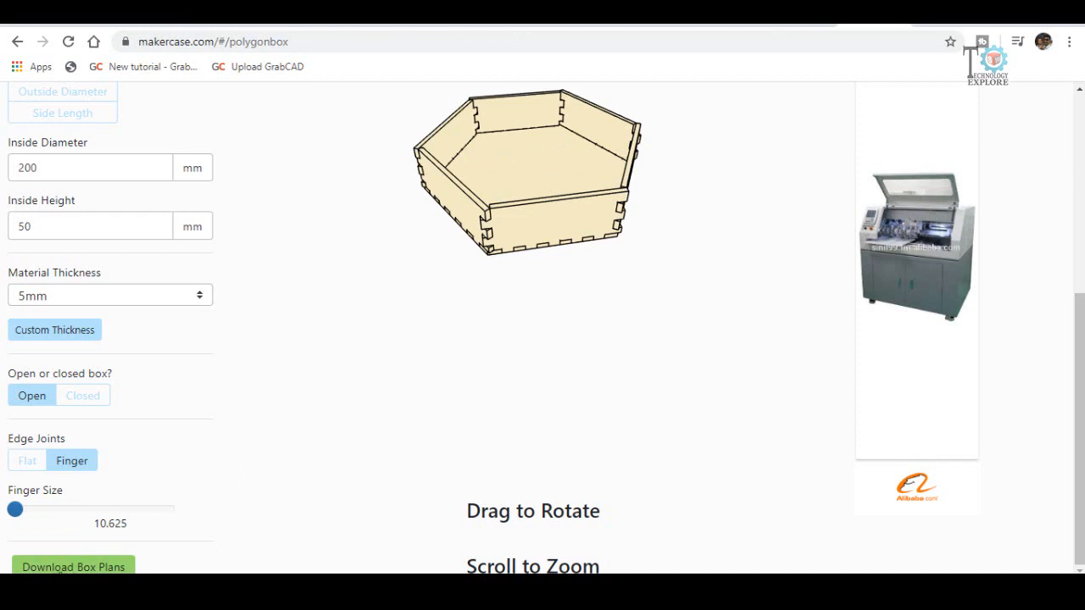
Open the box plans for download and review the layout of the bottom and side panels
left_click(66, 567)
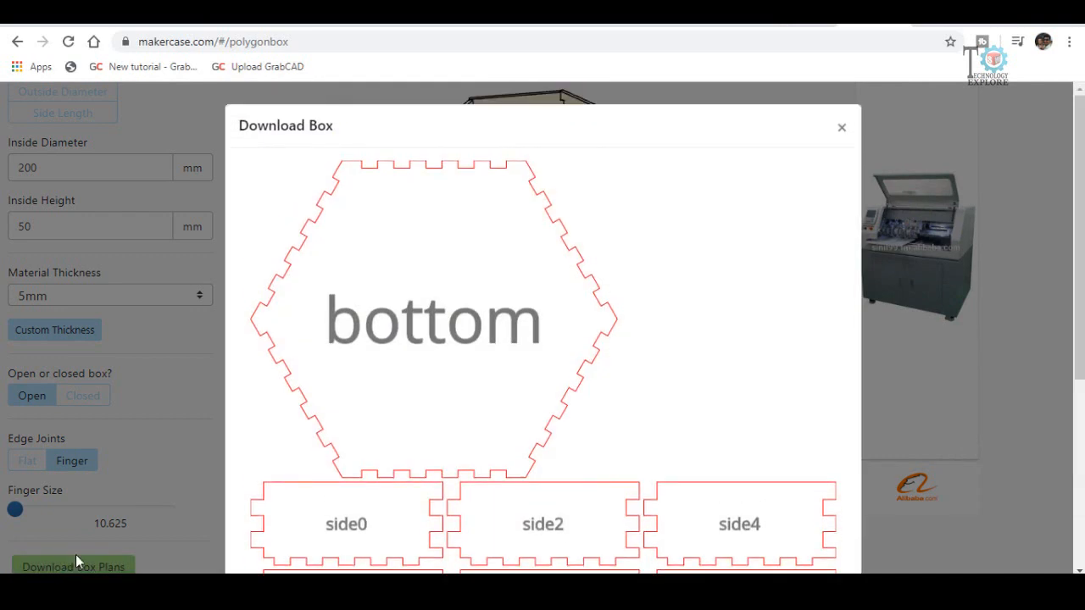
scroll(449, 213, "down", 4)
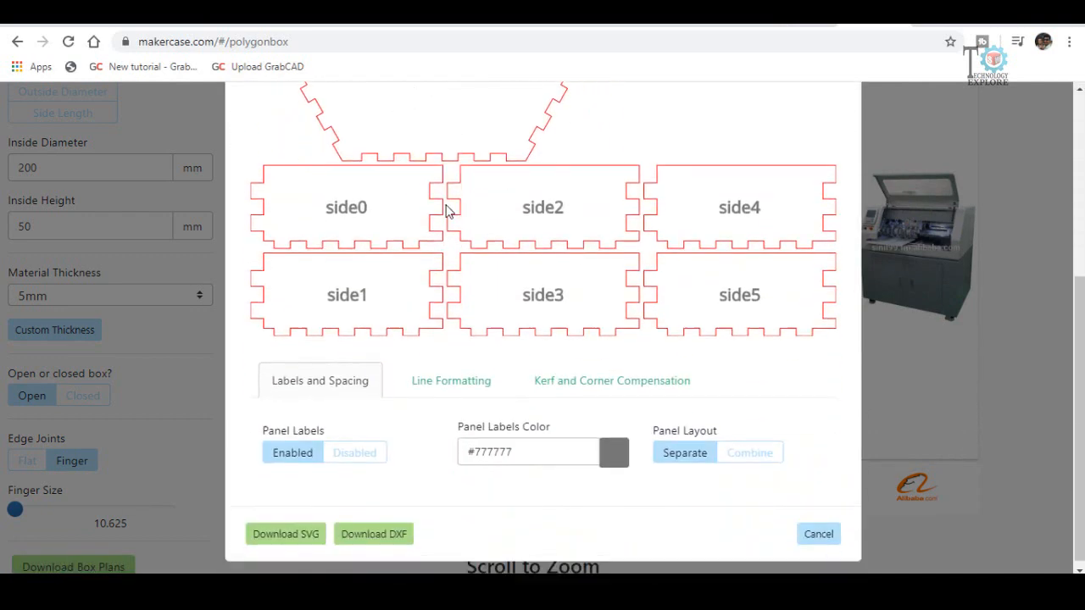
scroll(404, 206, "up", 2)
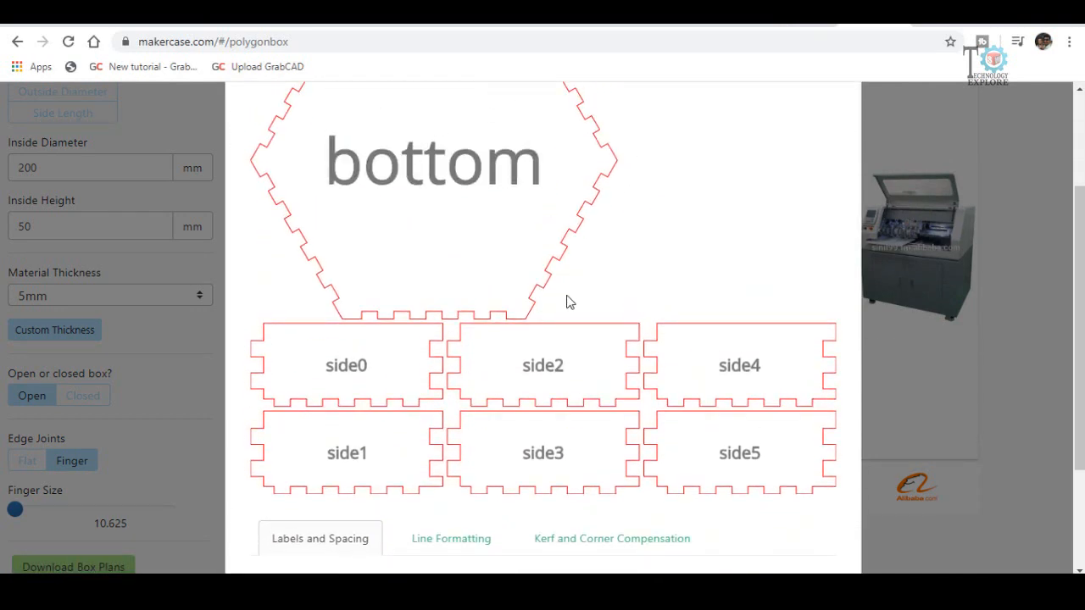
Disable the panel labels in the box plans and download the layout as a DXF file
scroll(500, 305, "down", 2)
scroll(521, 416, "up", 2)
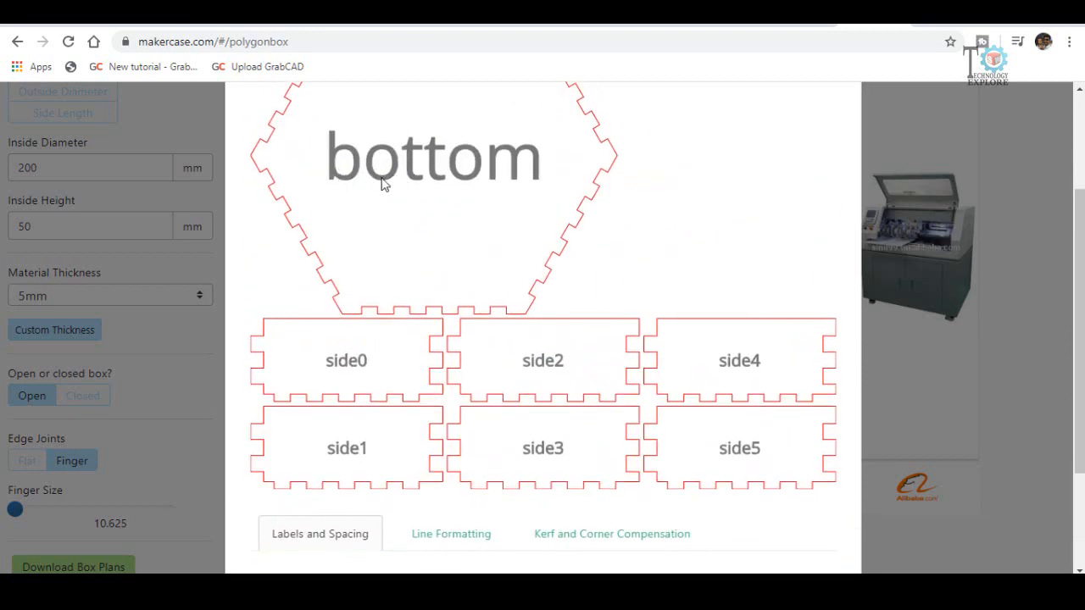
scroll(399, 333, "down", 2)
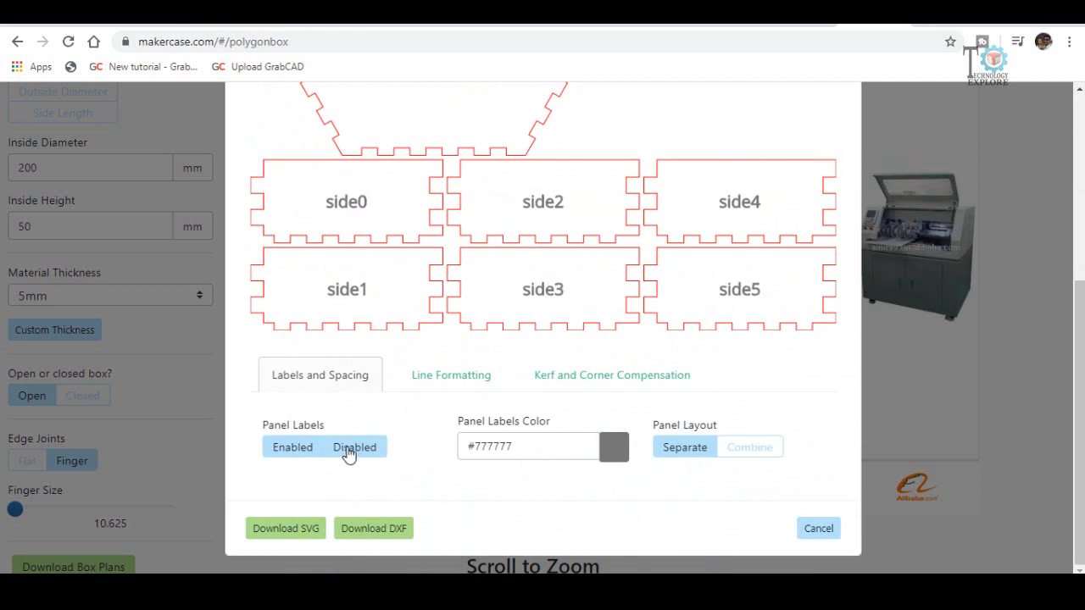
left_click(348, 454)
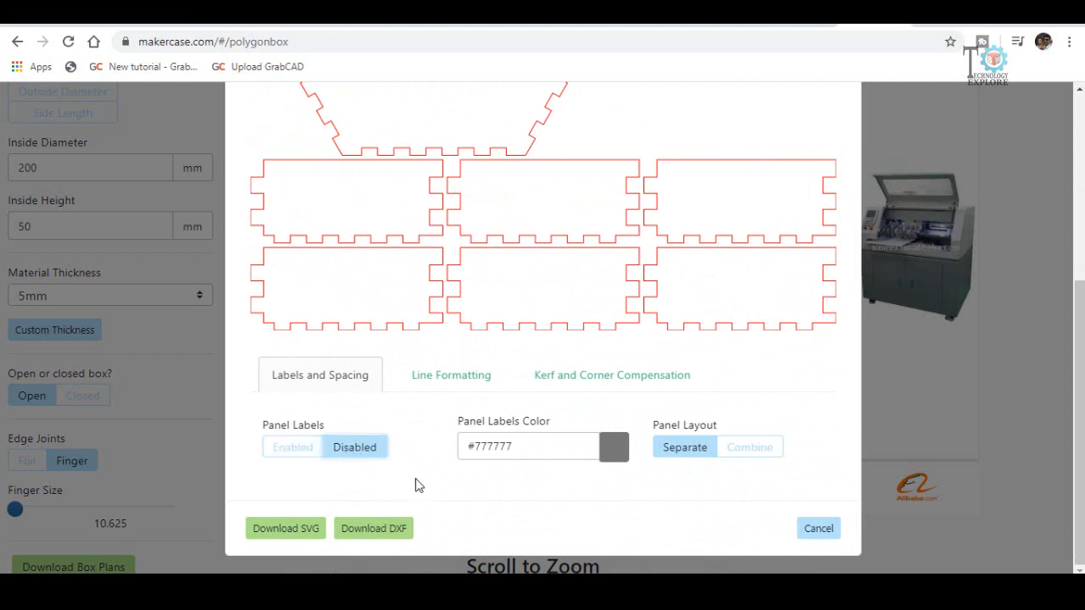
left_click(374, 530)
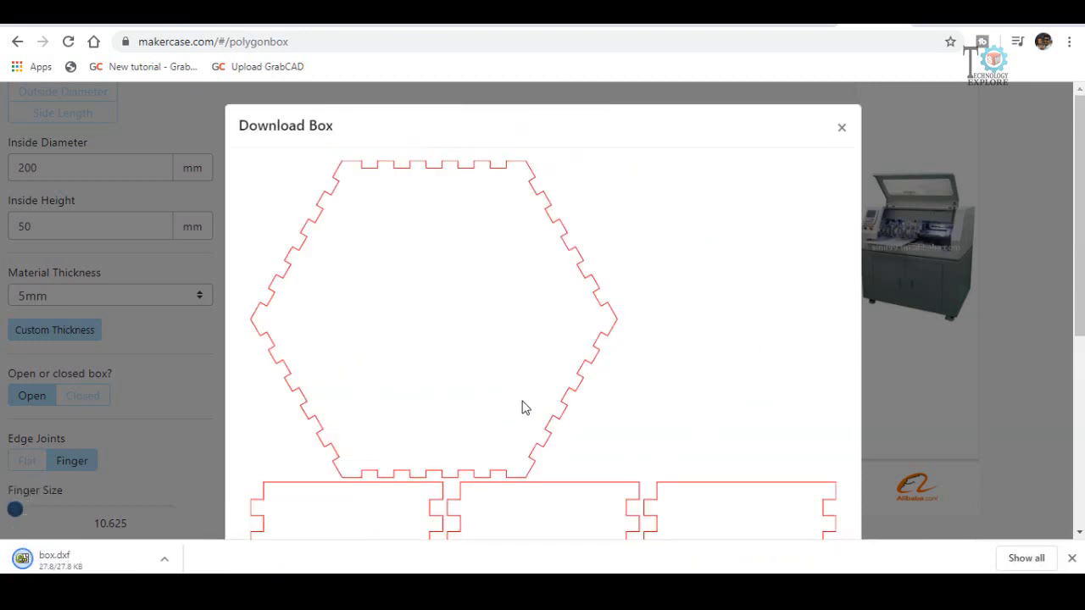
scroll(495, 399, "down", 2)
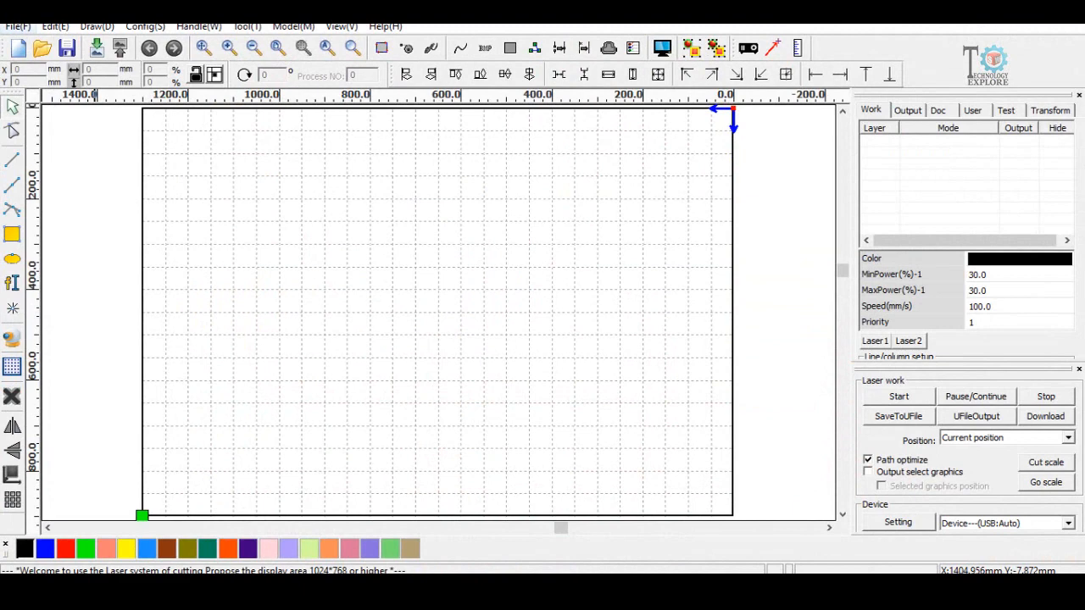
Switch to the RDWorks laser software, import the box file from the Downloads folder, and deselect the imported panels
left_click(18, 26)
key("Return")
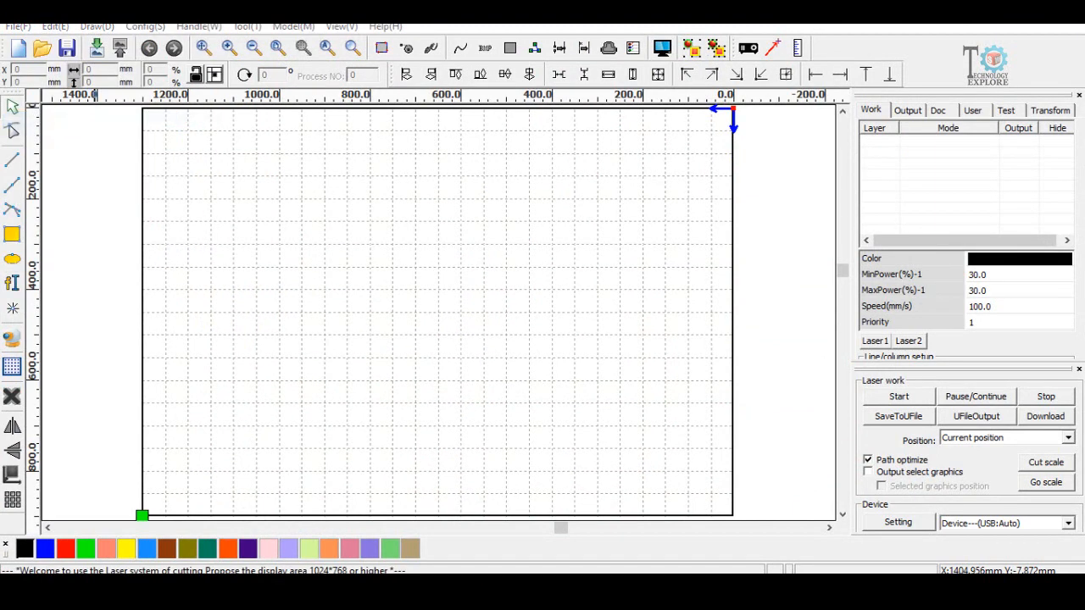
left_click(315, 198)
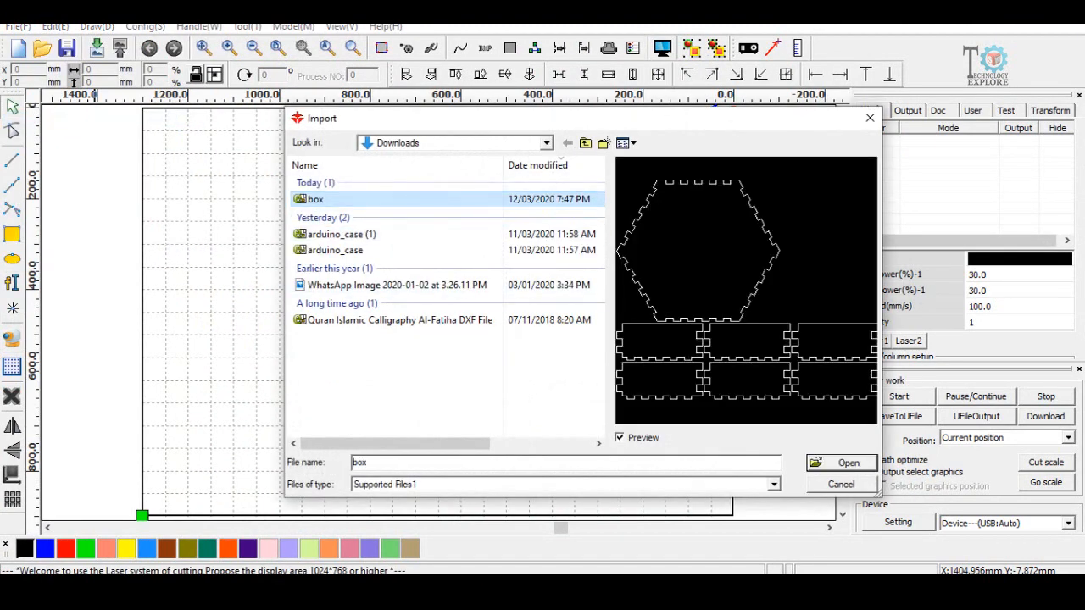
key("Return")
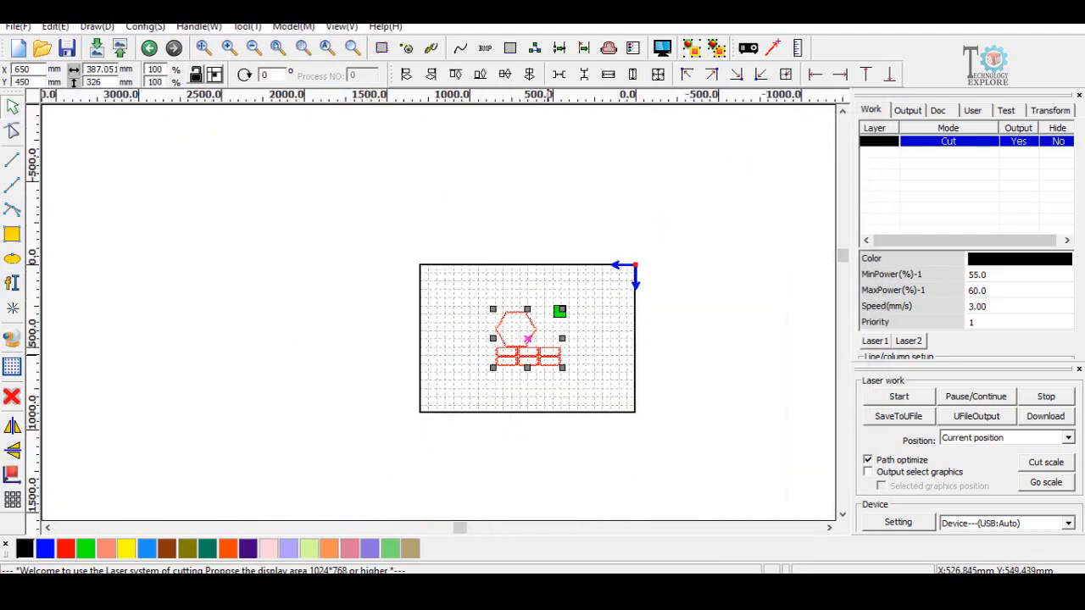
scroll(544, 354, "up", 2)
middle_click_drag(436, 293, 524, 354)
scroll(525, 354, "up", 1)
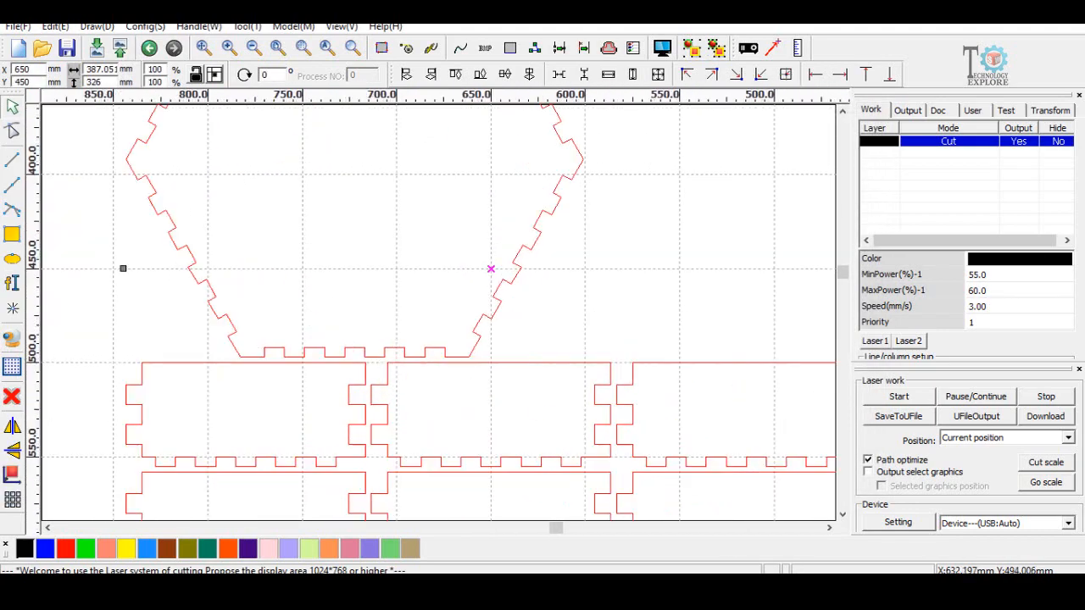
scroll(510, 330, "down", 2)
left_click(710, 303)
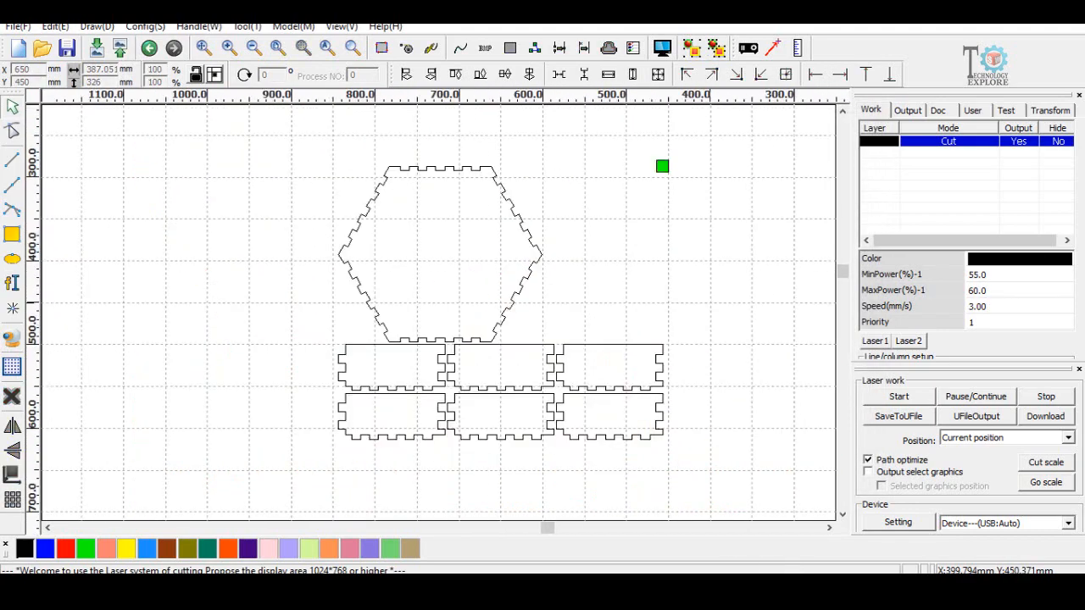